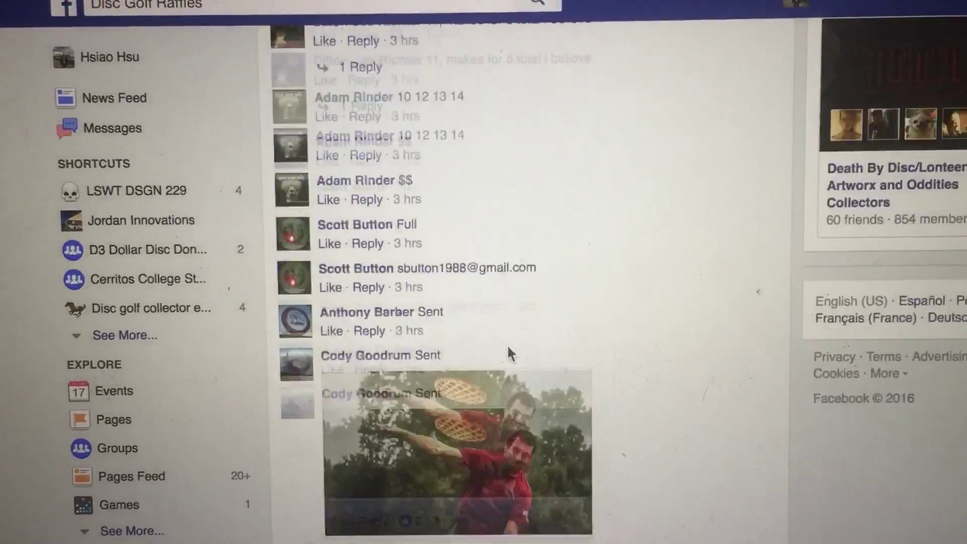
scroll(507, 352, down, 5)
scroll(506, 349, down, 5)
scroll(508, 341, down, 2)
scroll(512, 325, down, 2)
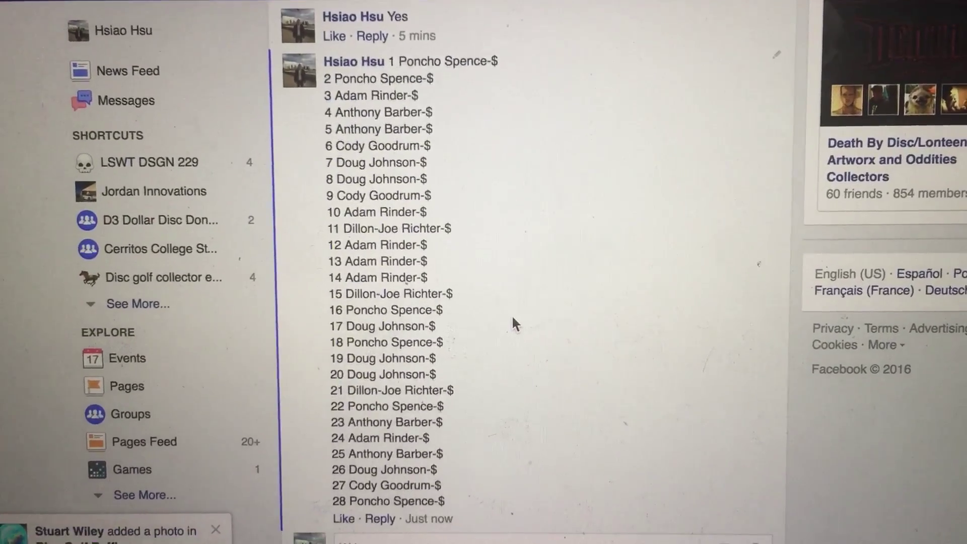
scroll(514, 318, down, 2)
scroll(514, 318, down, 5)
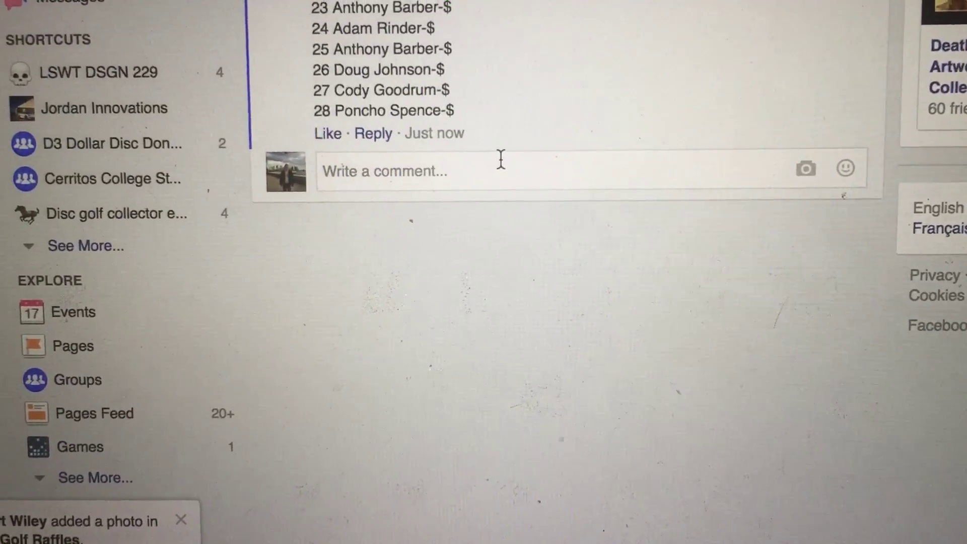
- Post a 'start' comment directly beneath the 28-ticket raffle list
click(469, 203)
text(star)
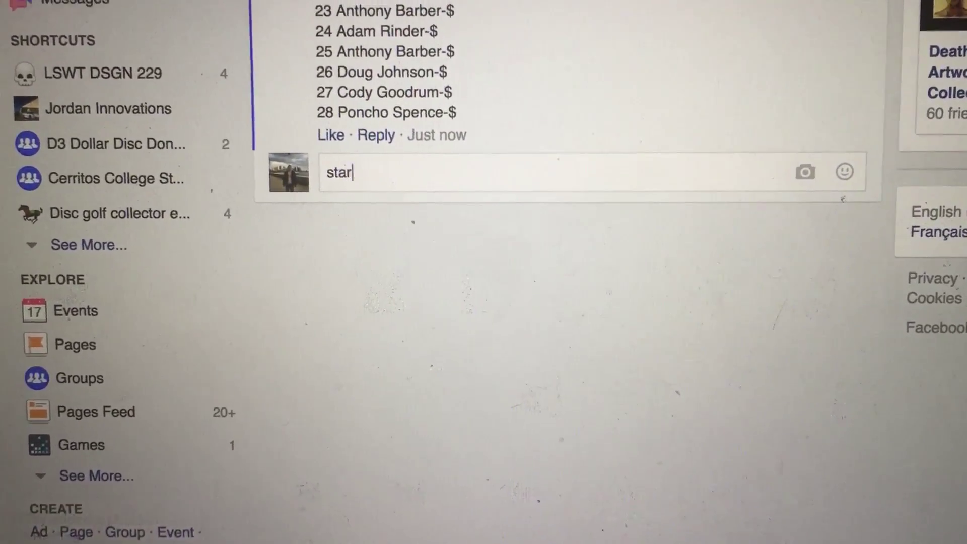
text(t)
key(Return)
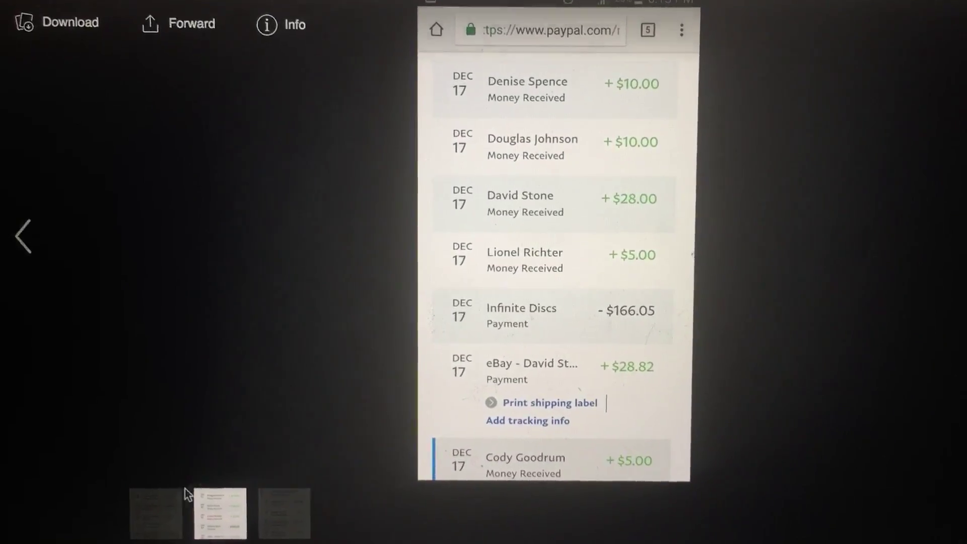
- View a different PayPal December 17 payment screenshot in the image viewer
click(154, 521)
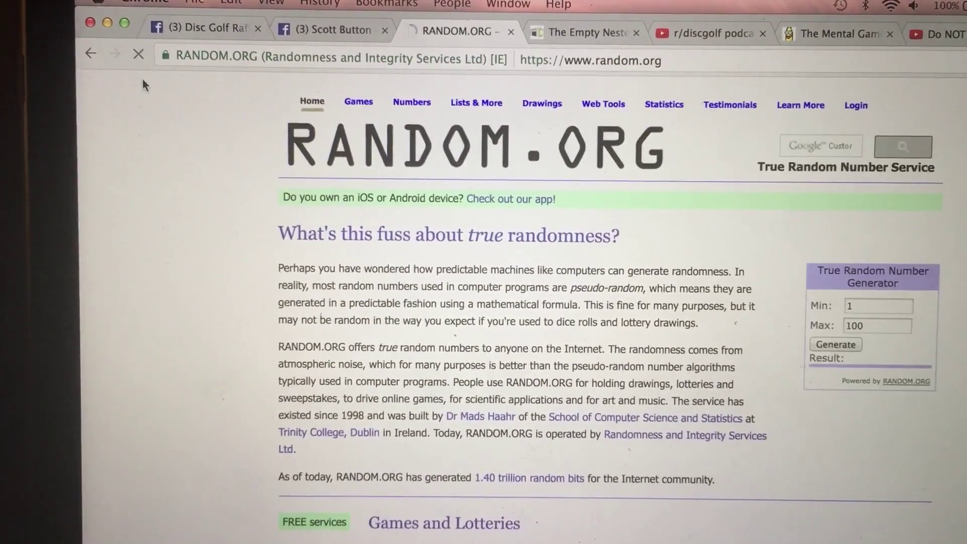
click(137, 57)
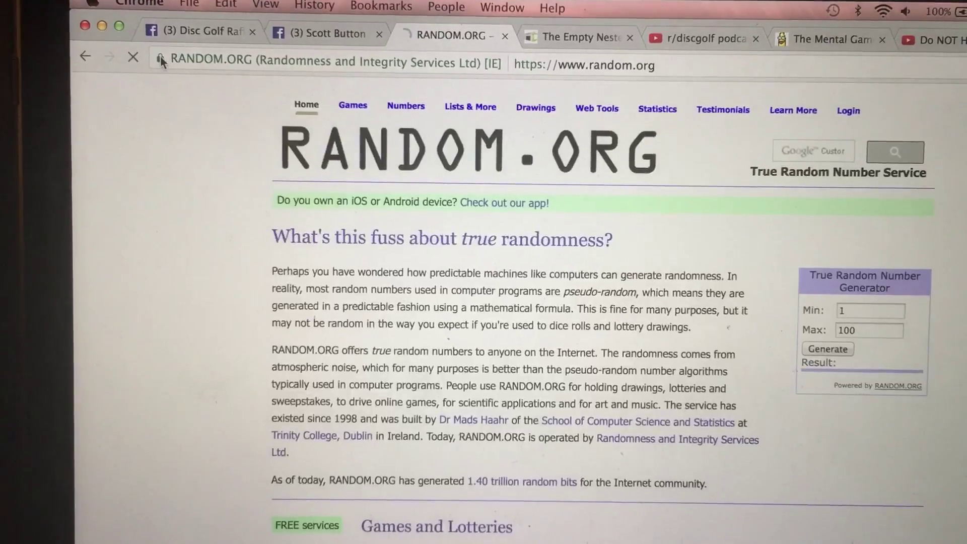
click(161, 55)
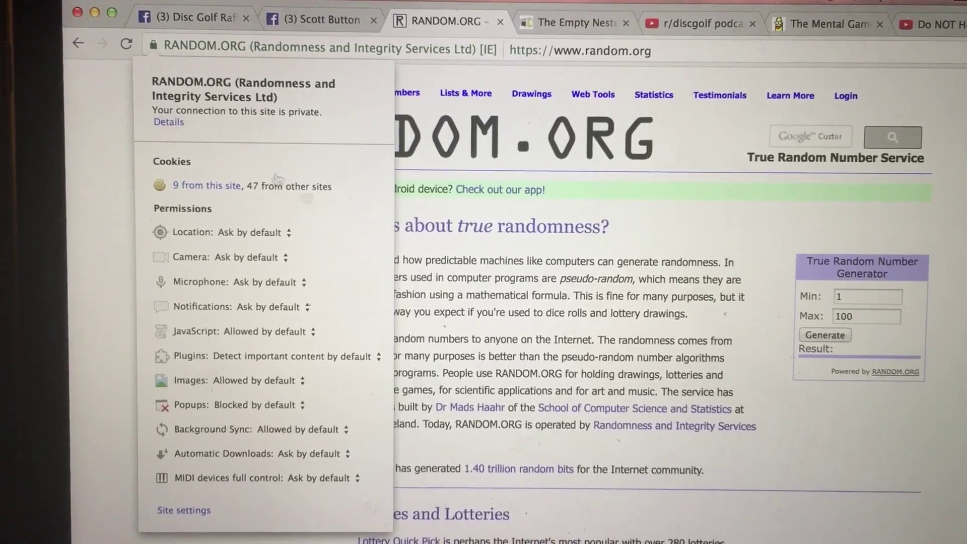
click(169, 124)
click(377, 238)
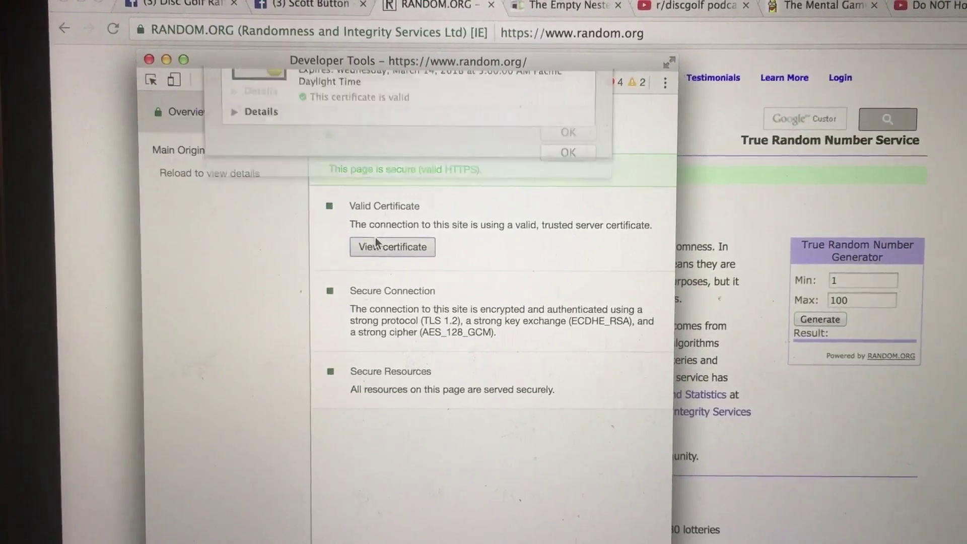
click(549, 281)
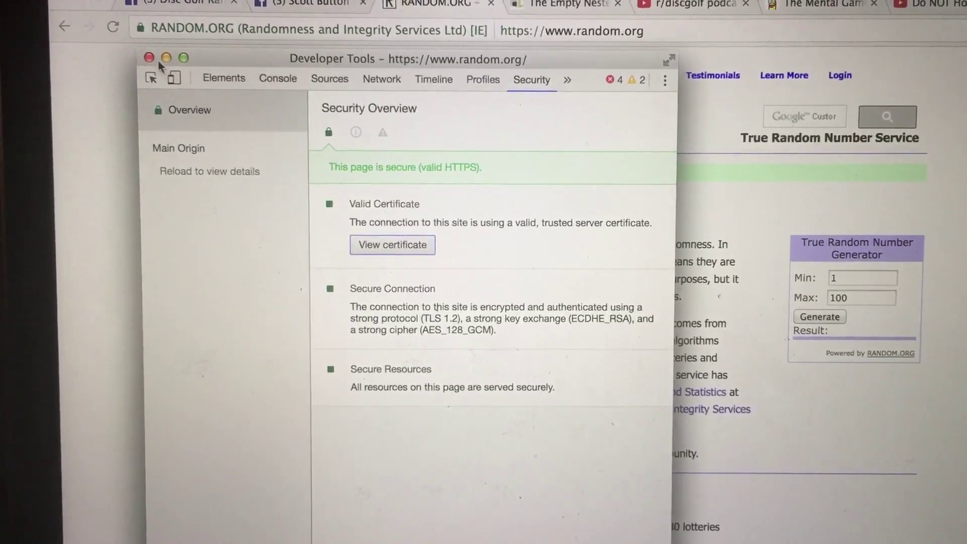
click(146, 55)
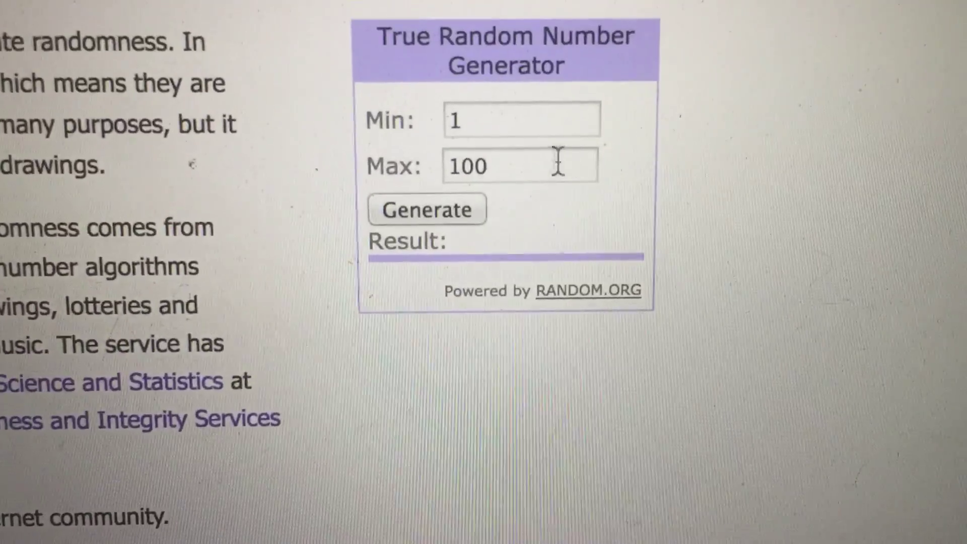
- Change the RANDOM.ORG maximum from 100 to 28 and generate a number, getting 9
click(558, 160)
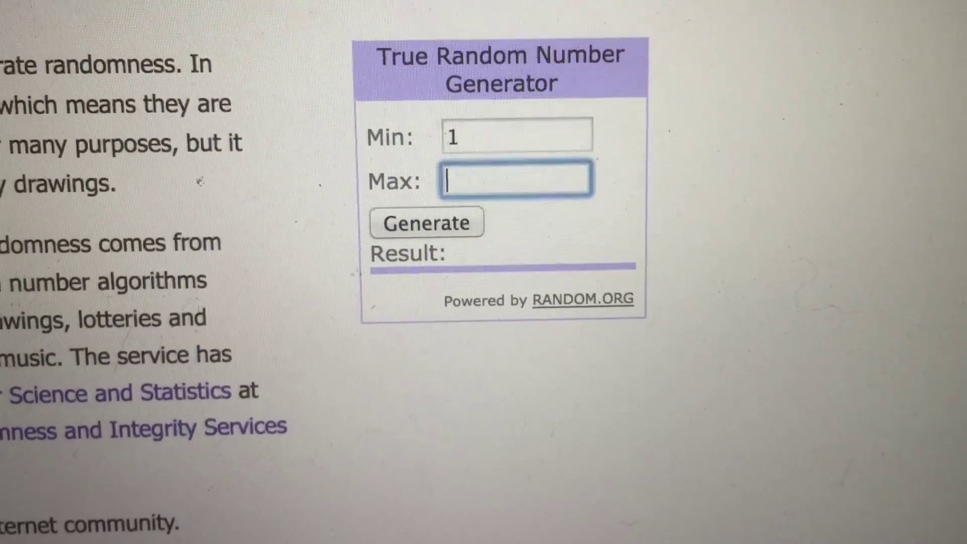
text(28)
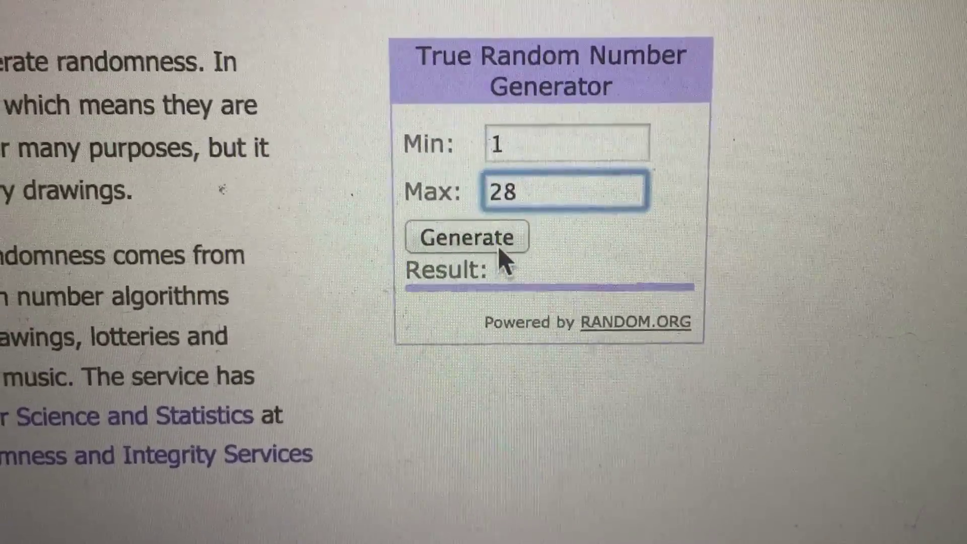
click(500, 251)
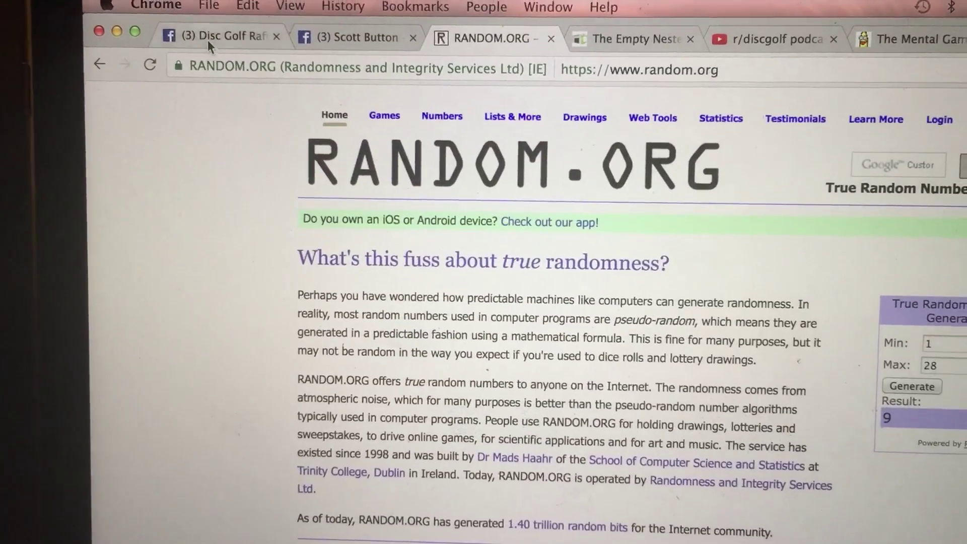
- Post a 'winner' comment on the Disc Golf Raffles thread and highlight ticket 9
click(208, 40)
text(winner)
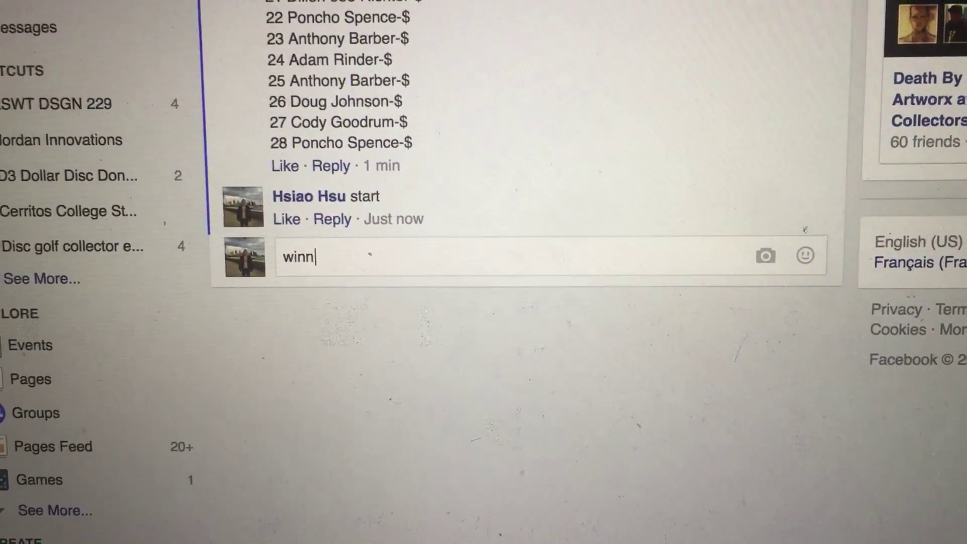
key(Return)
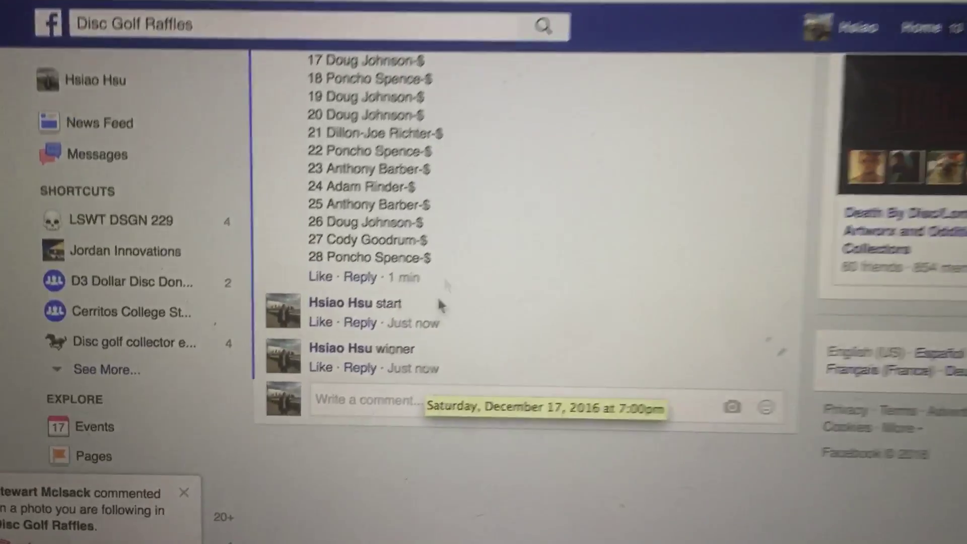
scroll(453, 288, up, 2)
scroll(488, 254, up, 2)
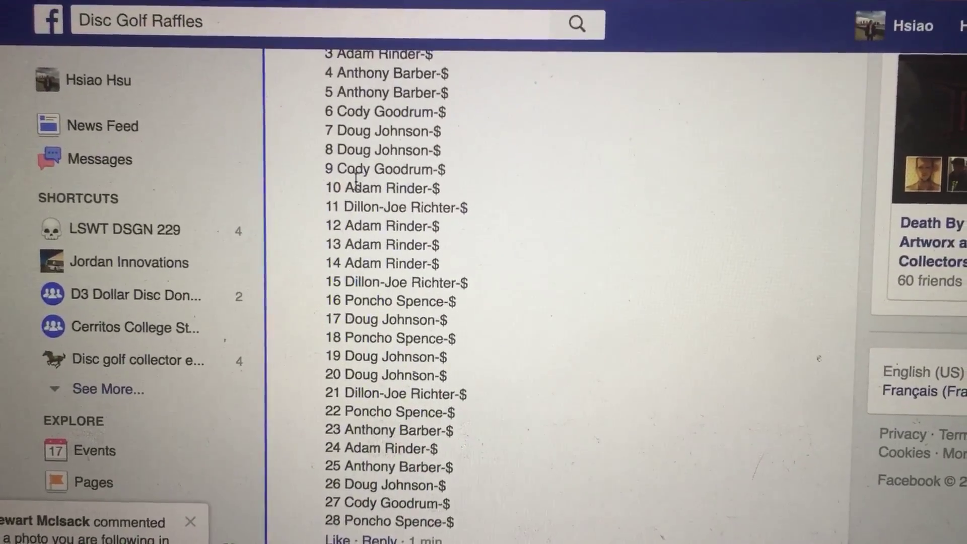
drag(337, 171, 410, 164)
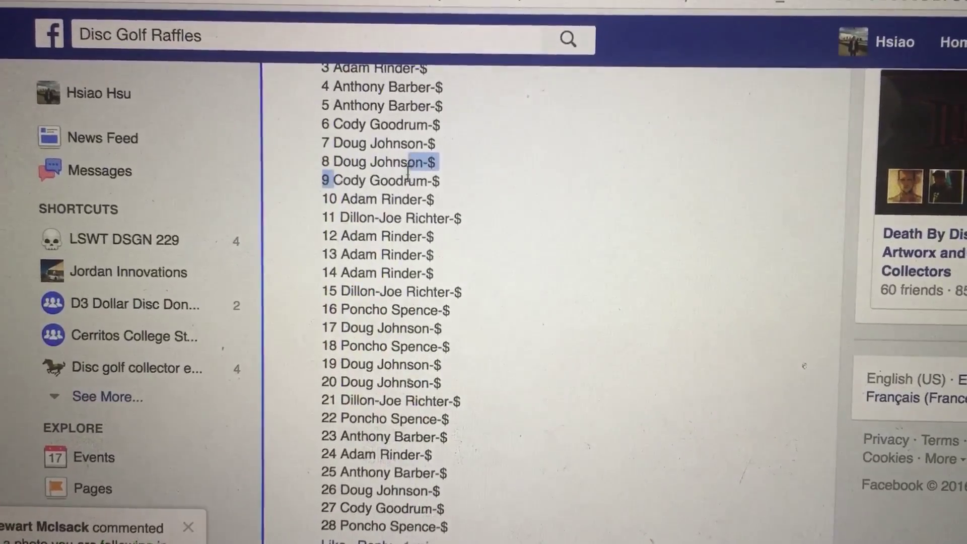
scroll(501, 276, down, 5)
- Post an 'end' comment right after the 'winner' comment
click(492, 291)
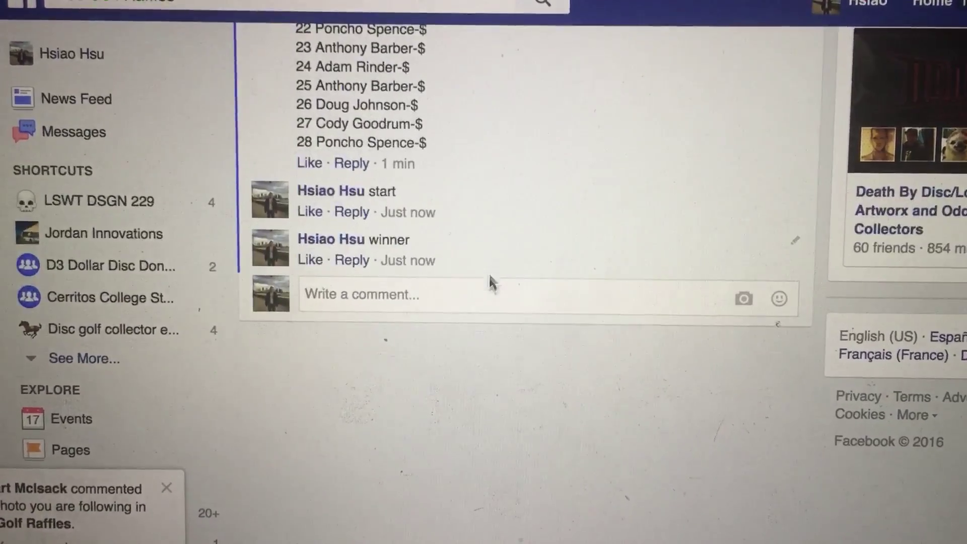
text(end)
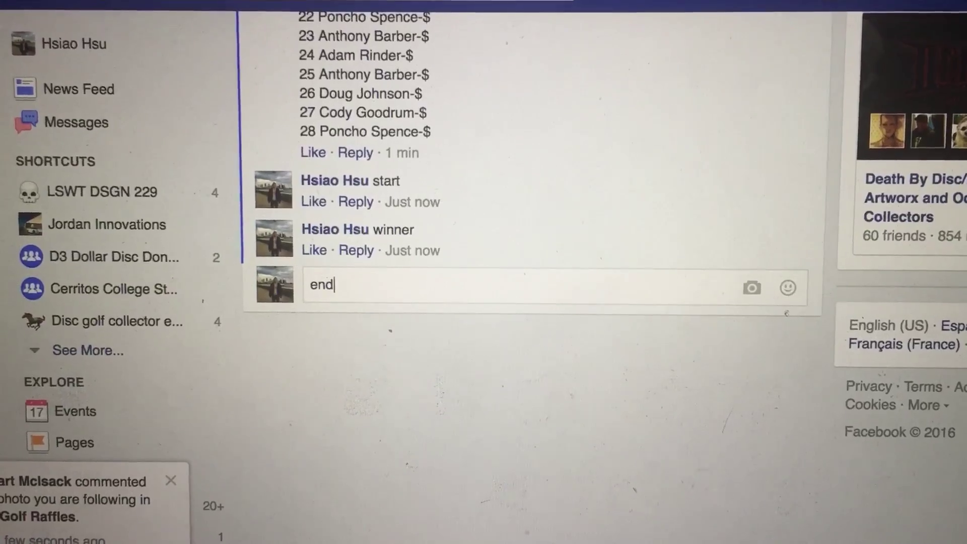
key(Return)
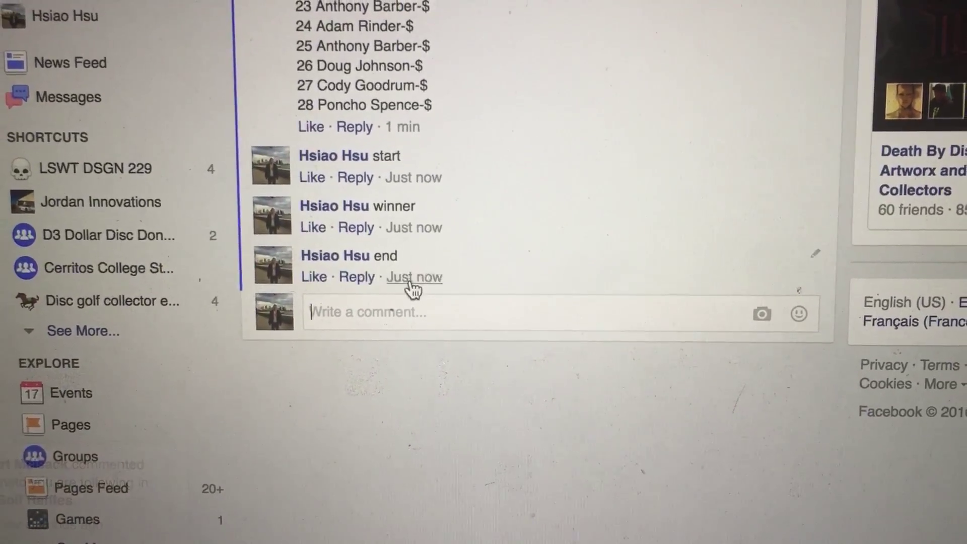